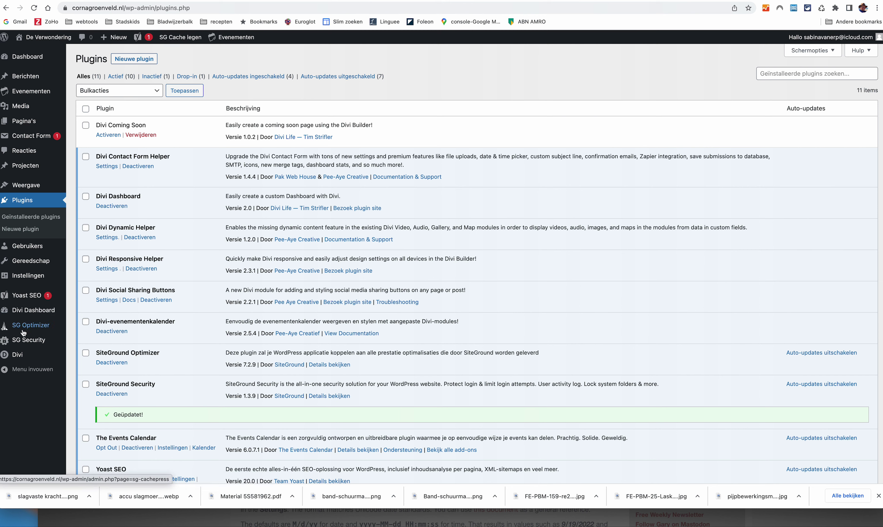
# Open the SiteGround Optimizer caching settings and manually purge the website's cache.
pyautogui.moveTo(23, 327)
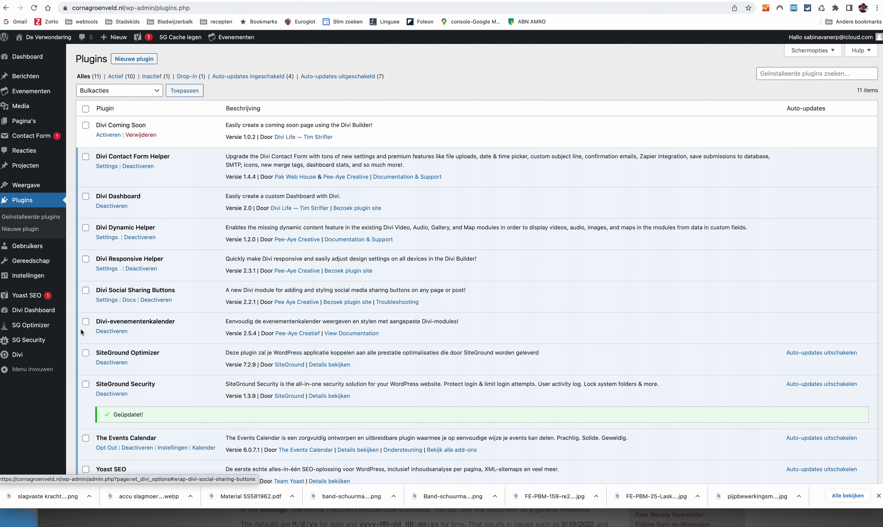
pyautogui.moveTo(35, 340)
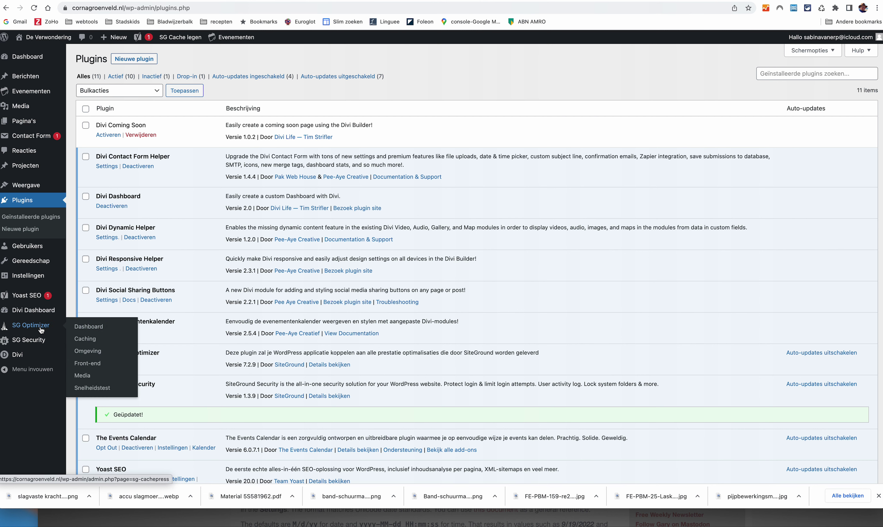
pyautogui.click(88, 339)
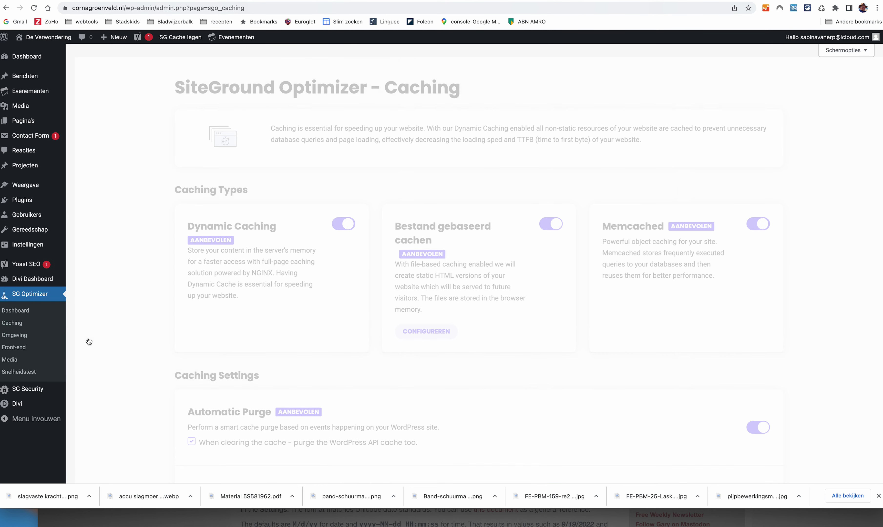
pyautogui.scroll(-4, 473, 366)
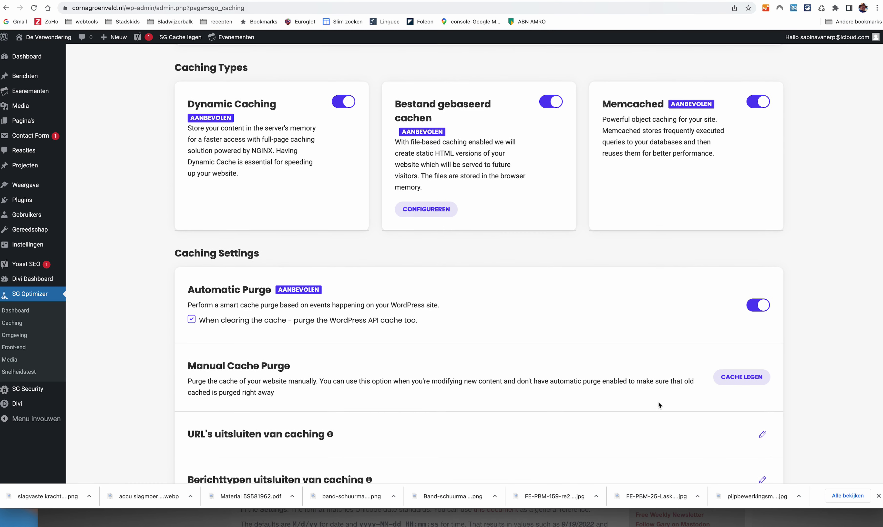
pyautogui.click(743, 377)
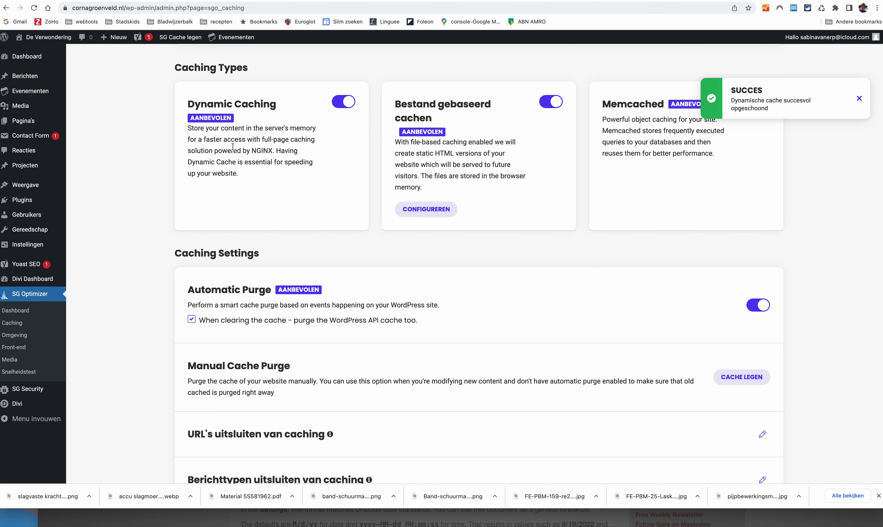
# Purge the SG cache with the admin bar shortcut and review the caching settings.
pyautogui.click(170, 37)
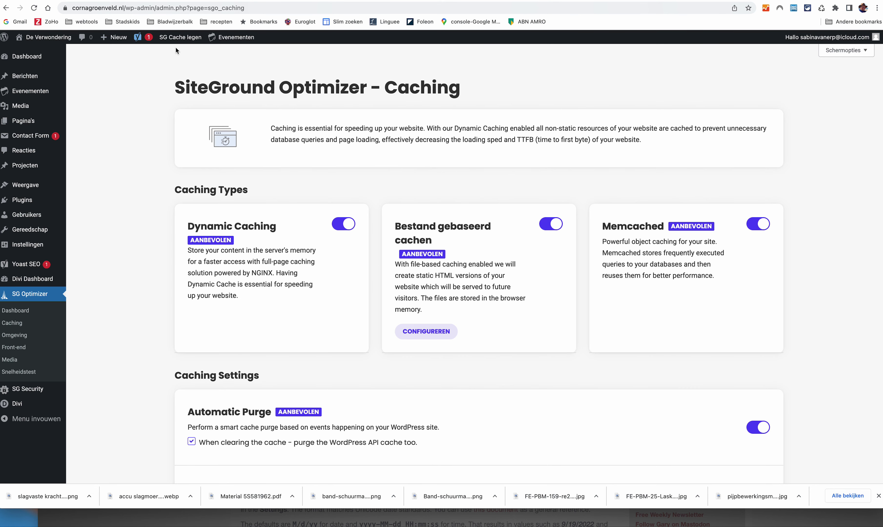
pyautogui.scroll(-3, 683, 396)
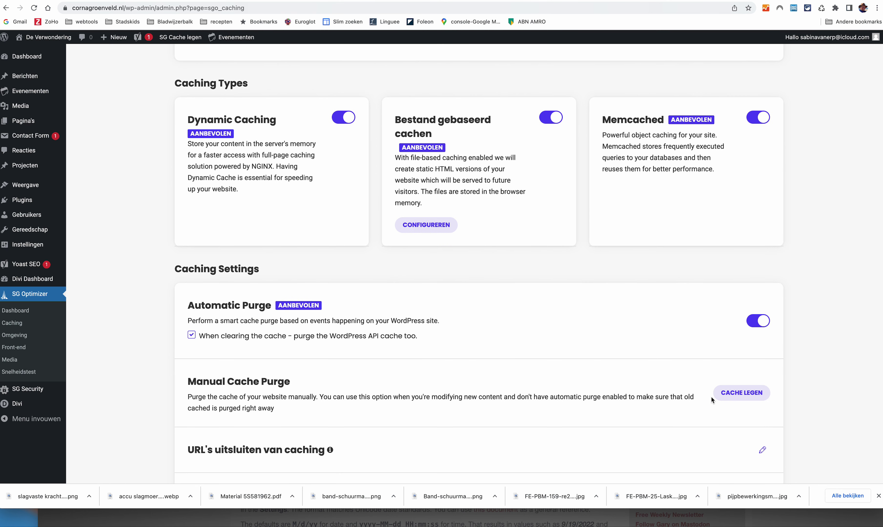
pyautogui.scroll(3, 547, 324)
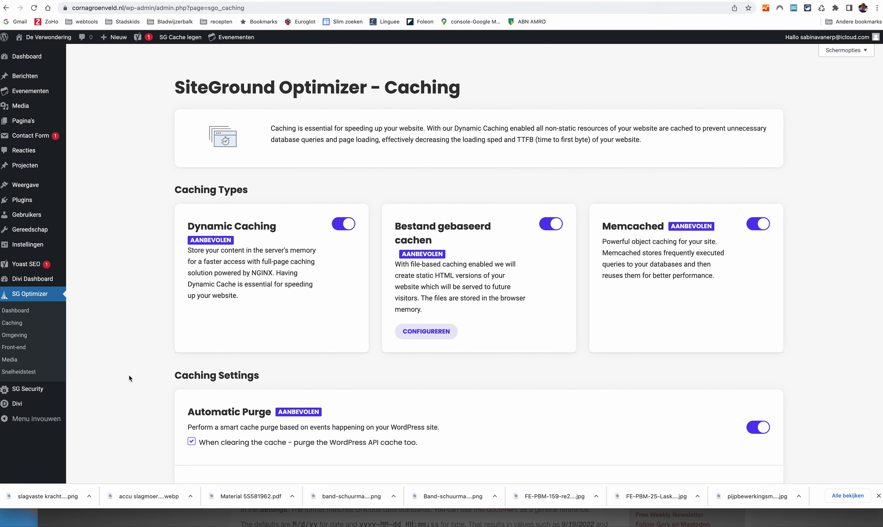
# Clear the generated static CSS files in the advanced Builder settings of the Divi theme options.
pyautogui.moveTo(17, 406)
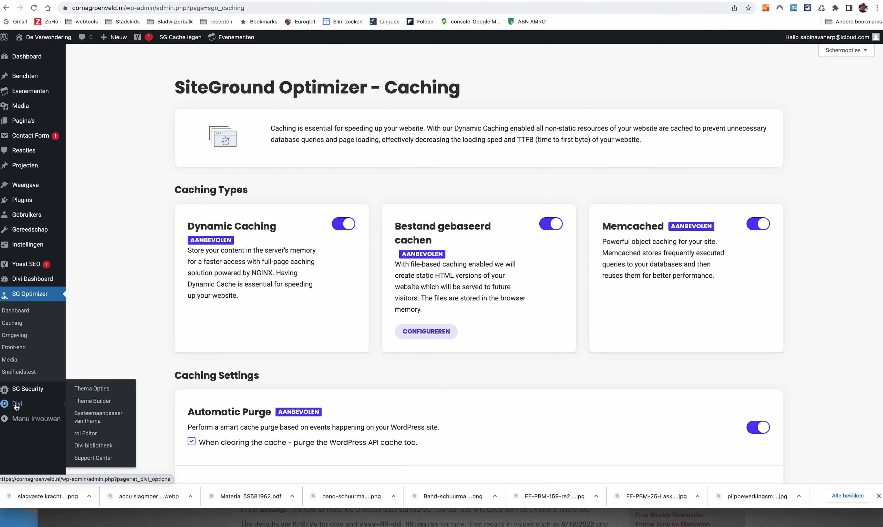
pyautogui.click(95, 390)
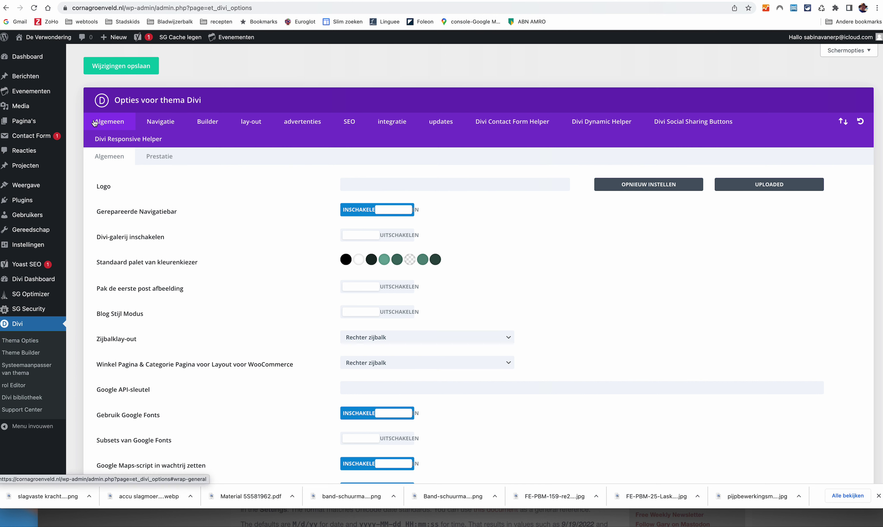
pyautogui.click(210, 123)
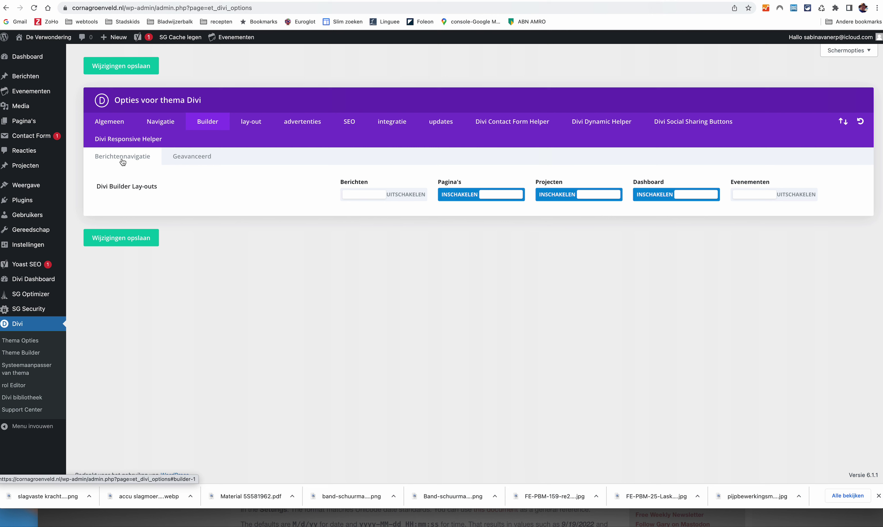
pyautogui.click(187, 158)
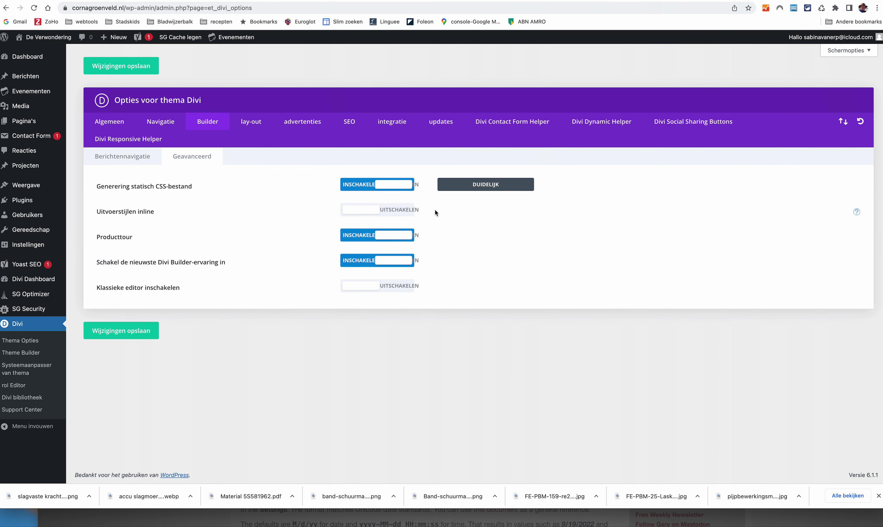
pyautogui.click(387, 185)
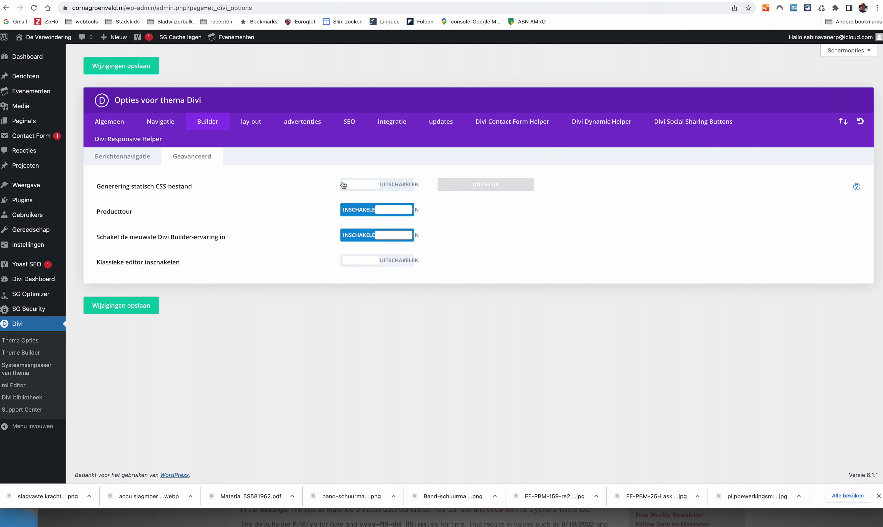
pyautogui.click(394, 184)
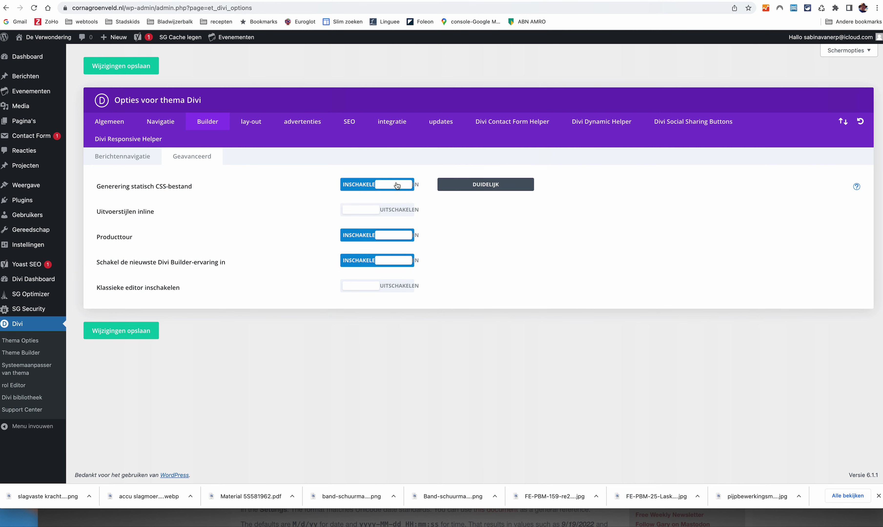
pyautogui.click(485, 187)
# Switch static CSS file generation off and back on, clear the CSS files again and save the changes.
pyautogui.click(359, 188)
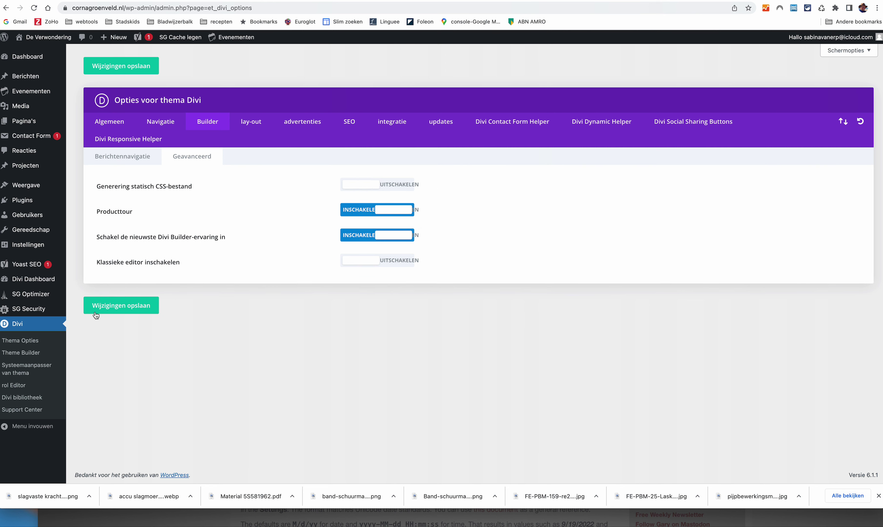
pyautogui.click(402, 186)
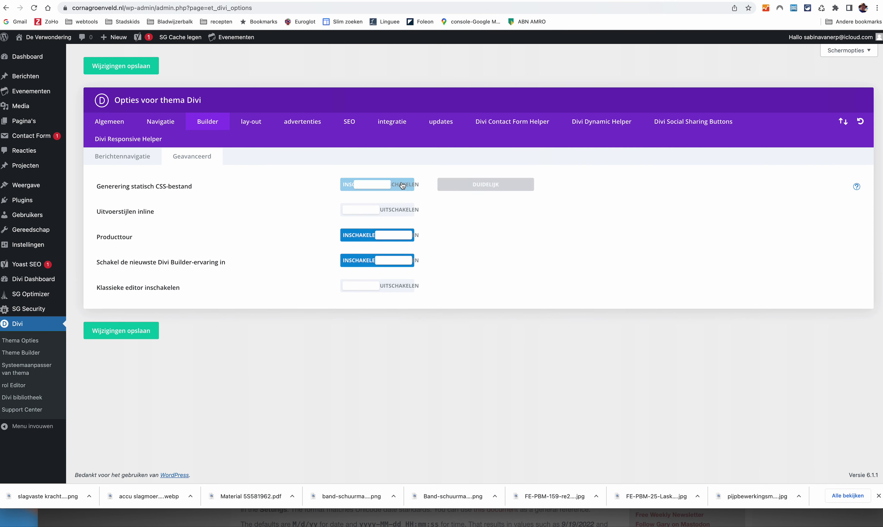
pyautogui.click(495, 186)
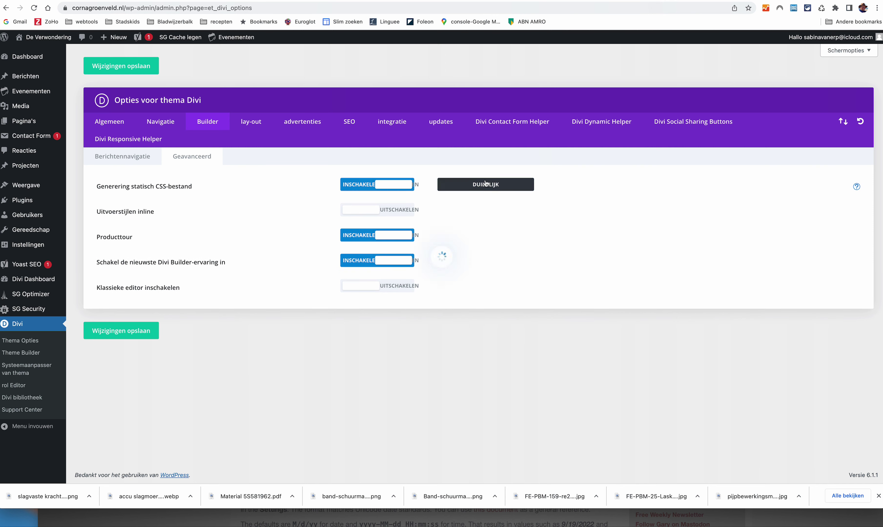
pyautogui.click(113, 334)
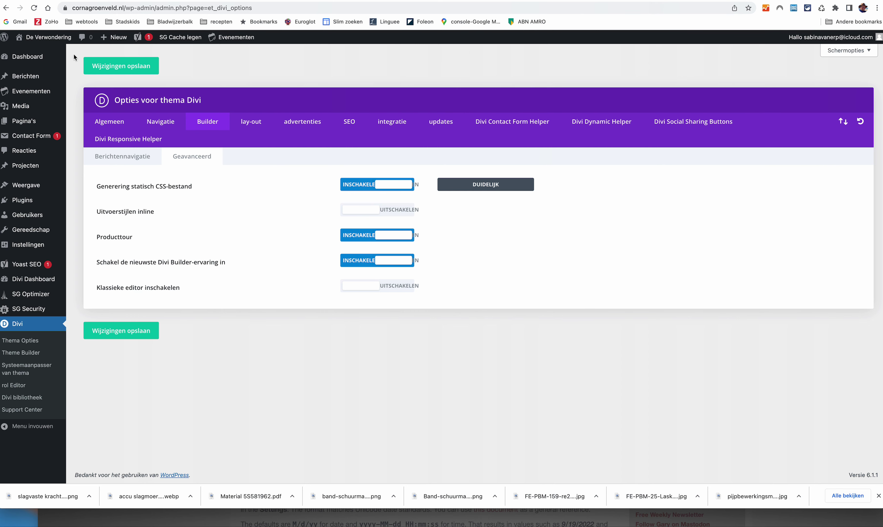
# View the De Verwondering site's front end and search the browser settings for "cache".
pyautogui.moveTo(35, 40)
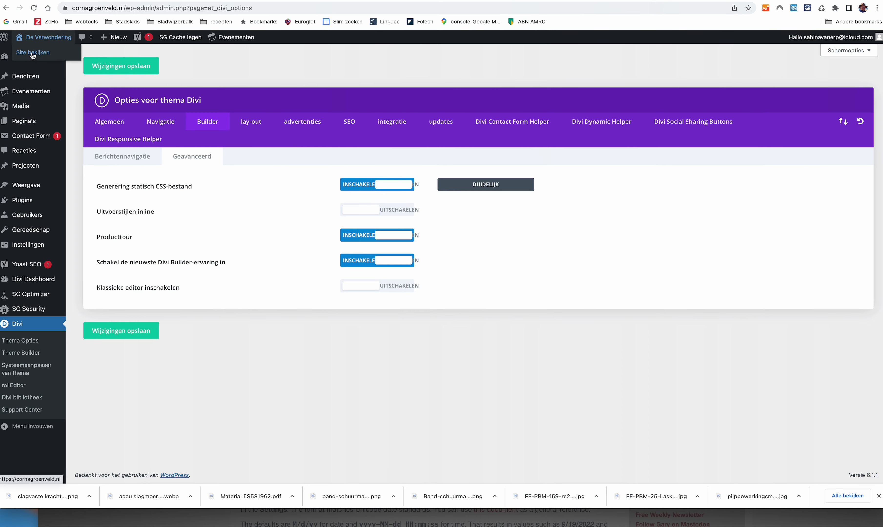
pyautogui.click(32, 53)
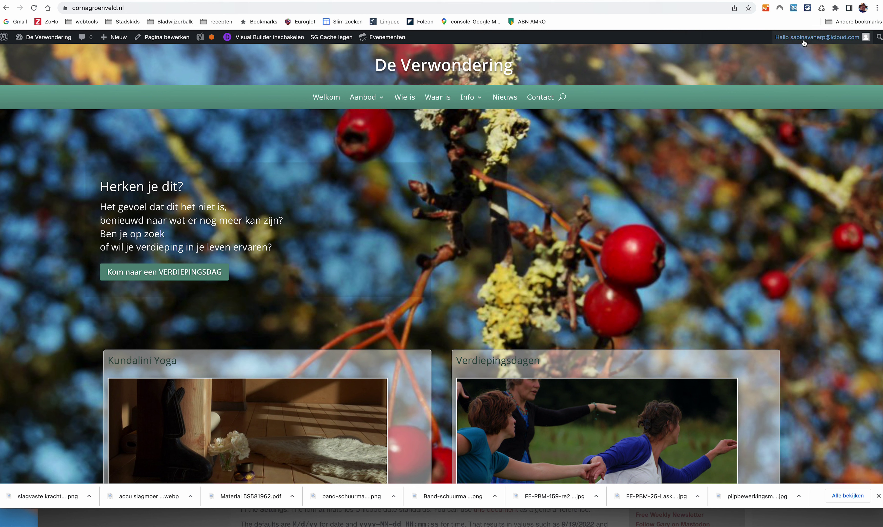
pyautogui.click(877, 9)
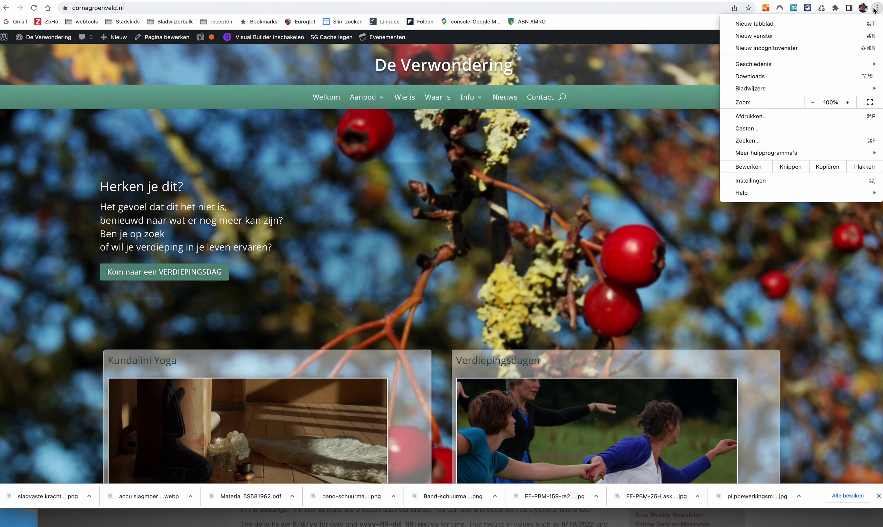
pyautogui.click(759, 181)
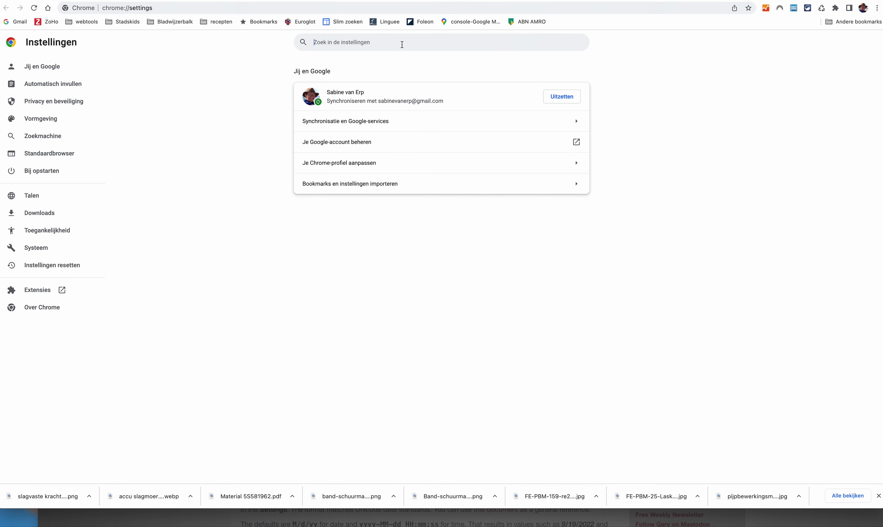
pyautogui.write('cache')
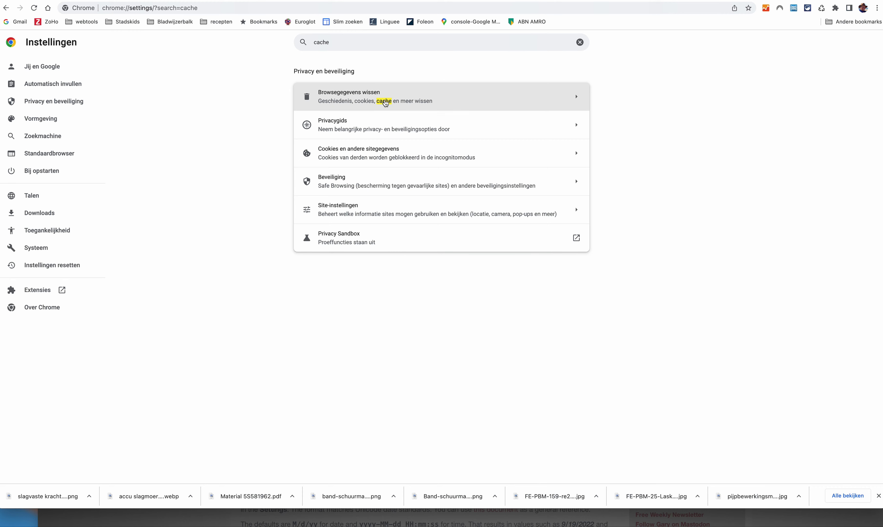
# Clear the browser's cookies and cached images and files for the period Alles, with browsing history excluded.
pyautogui.click(386, 102)
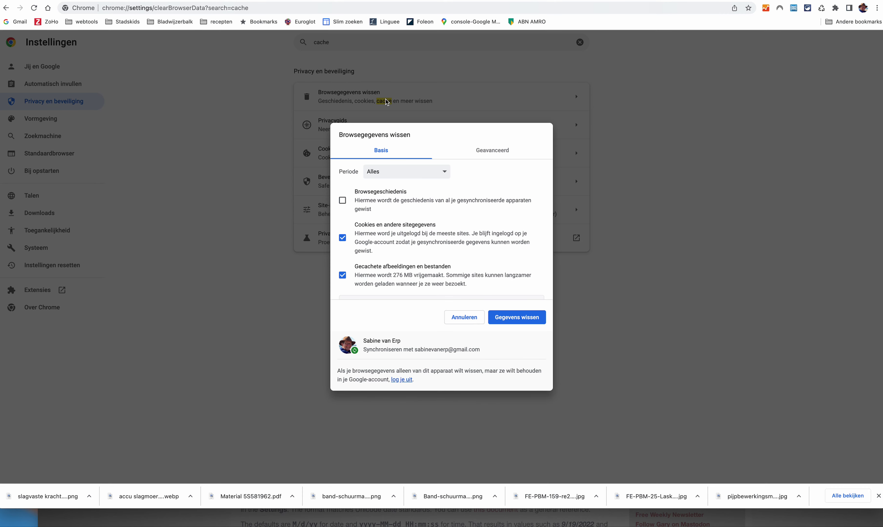
pyautogui.click(343, 201)
pyautogui.click(342, 202)
pyautogui.click(515, 317)
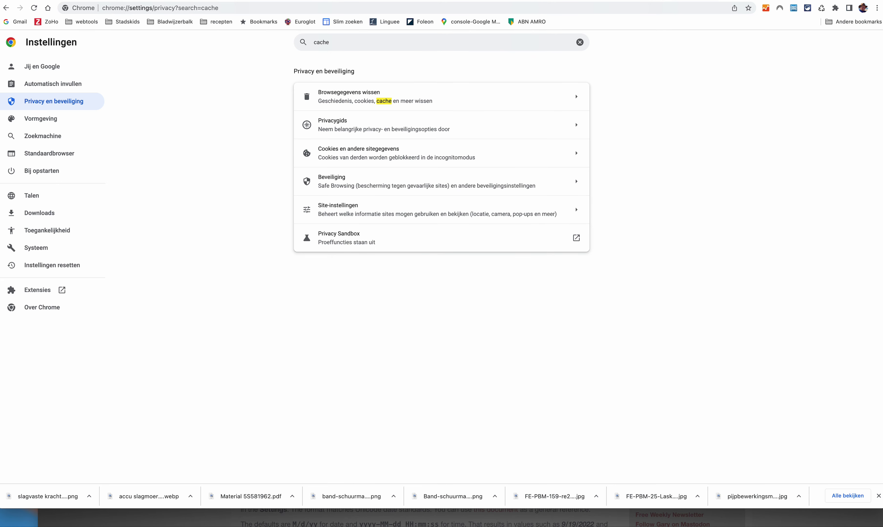
# Switch to the Studio het Zuidje admin site and open NextGEN Gallery's Overige Opties, signing in with the prefilled credentials.
pyautogui.click(34, 4)
pyautogui.hotkey('ctrl', 'Tab')
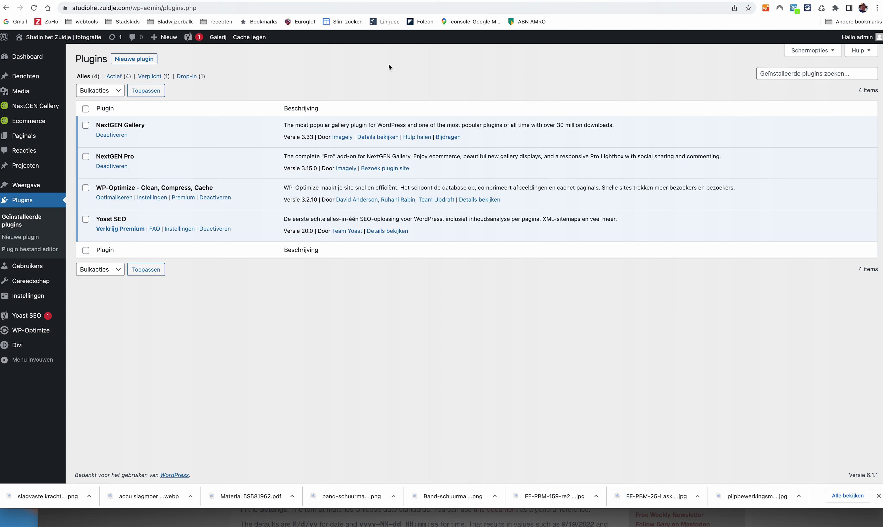
pyautogui.moveTo(28, 109)
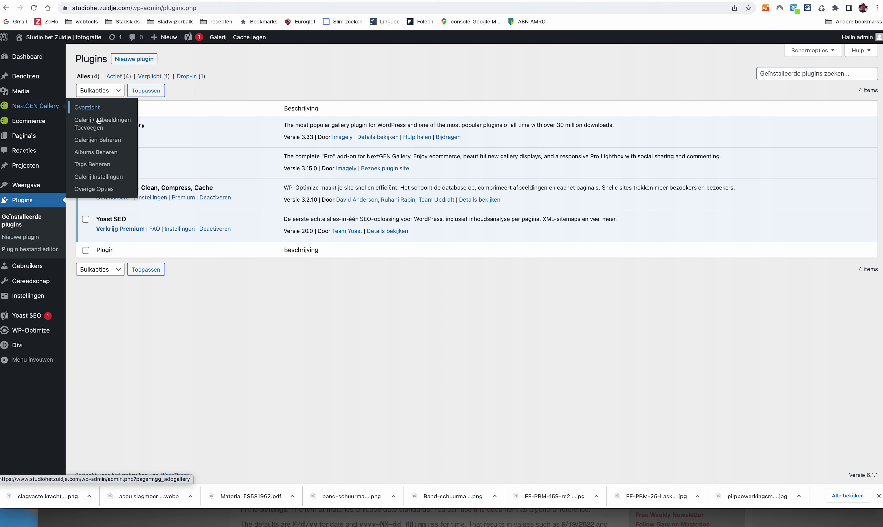
pyautogui.click(94, 188)
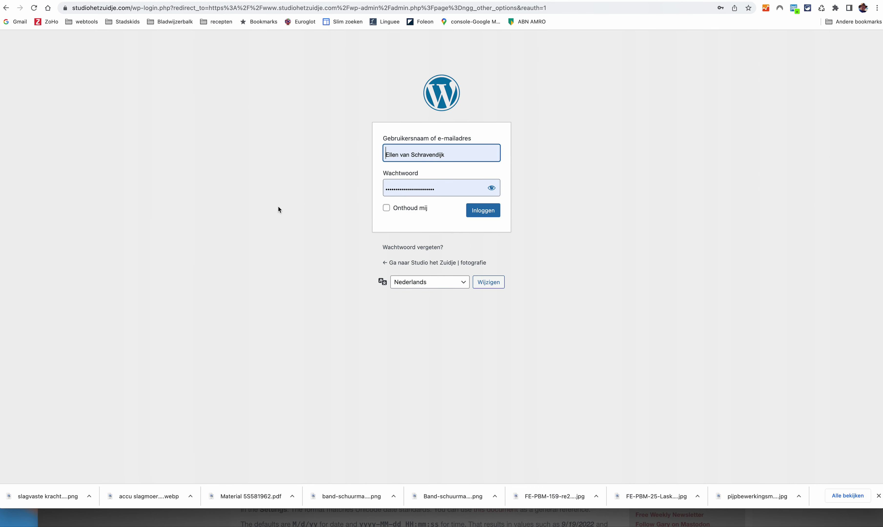
pyautogui.click(484, 211)
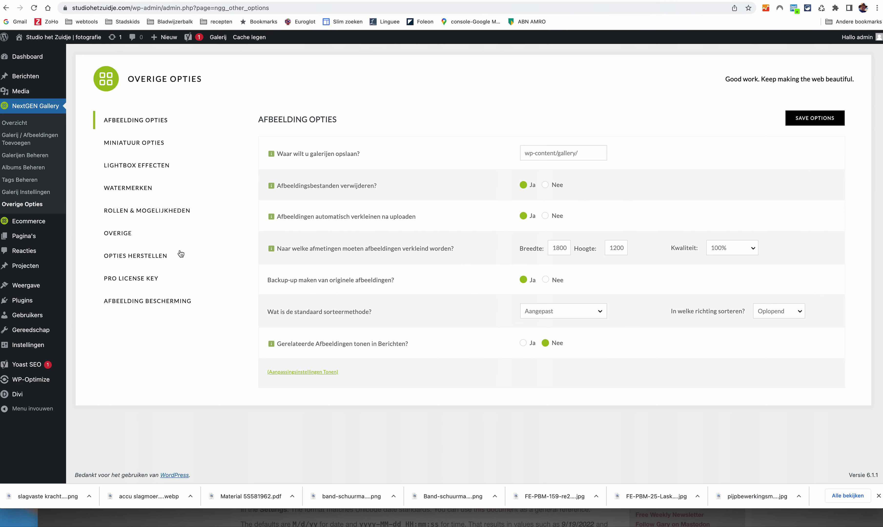
# Clear the NextGEN Gallery image cache from the Overige section and confirm the action.
pyautogui.click(120, 237)
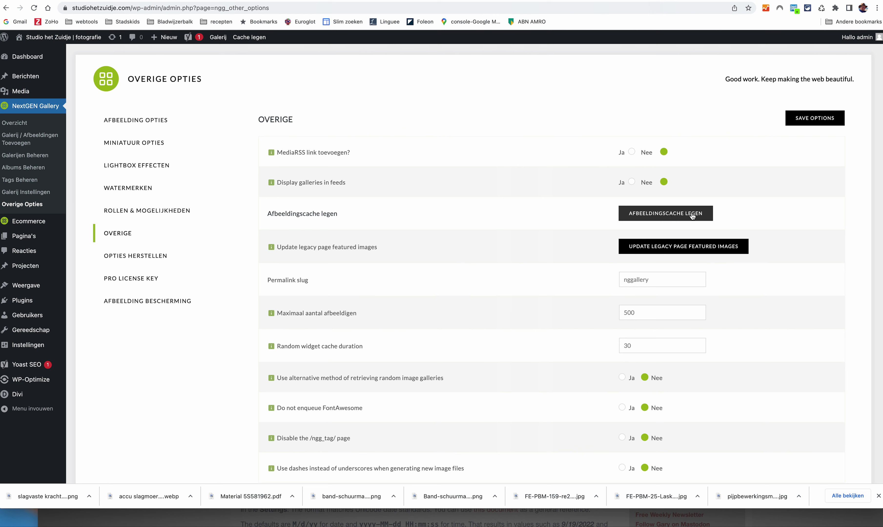
pyautogui.click(655, 214)
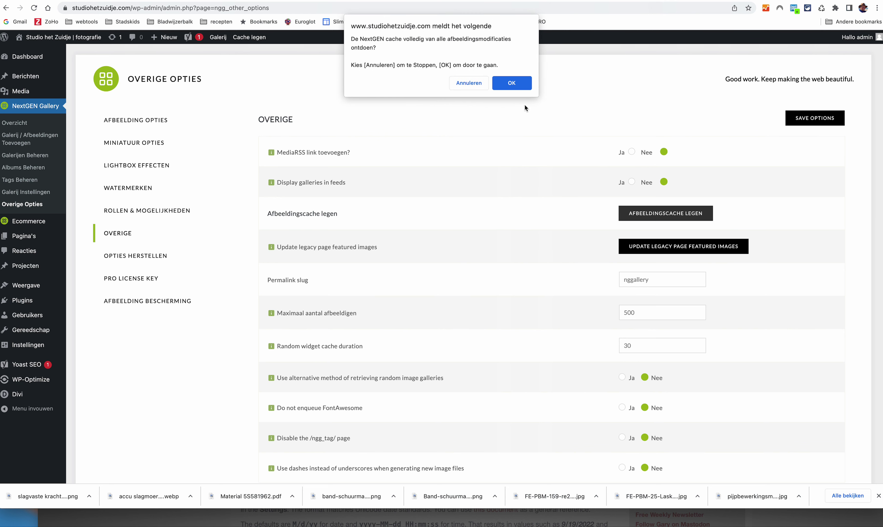
pyautogui.click(512, 84)
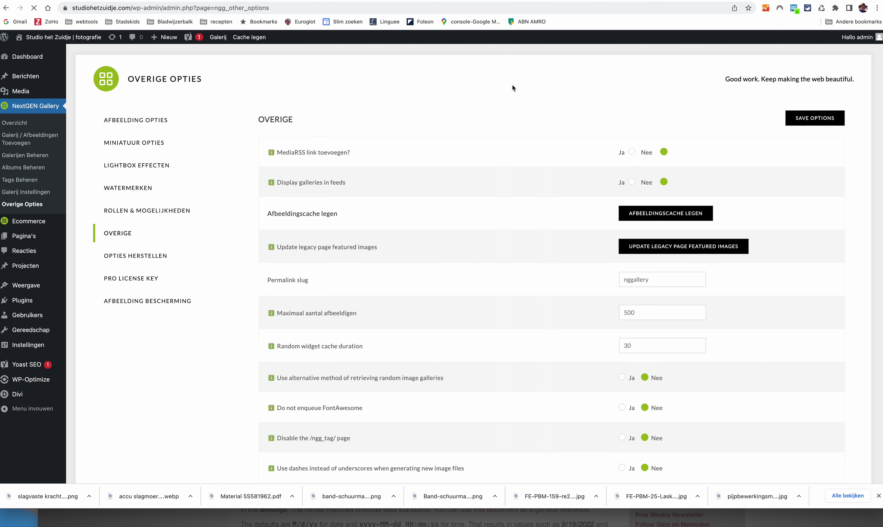
pyautogui.moveTo(254, 42)
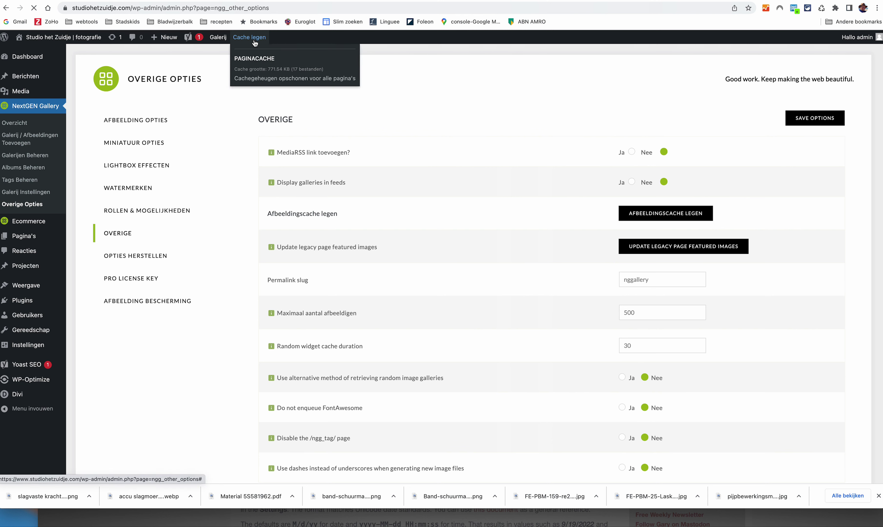
pyautogui.moveTo(20, 380)
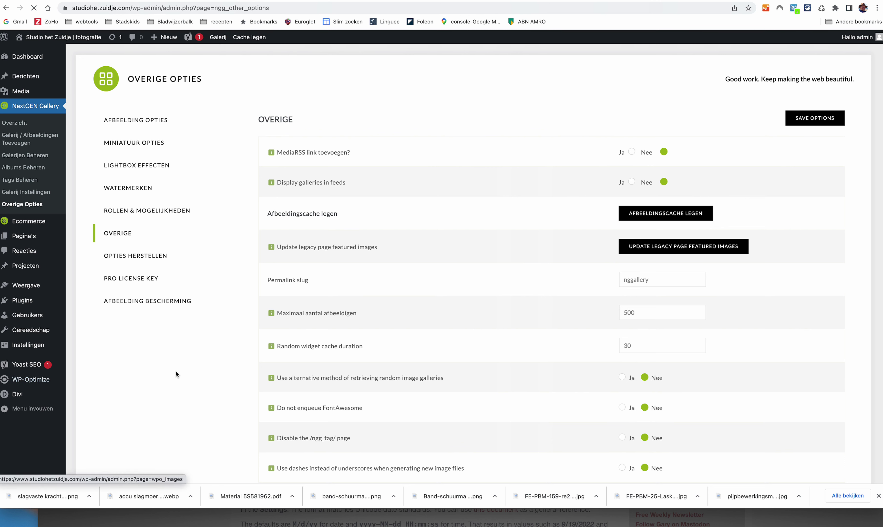